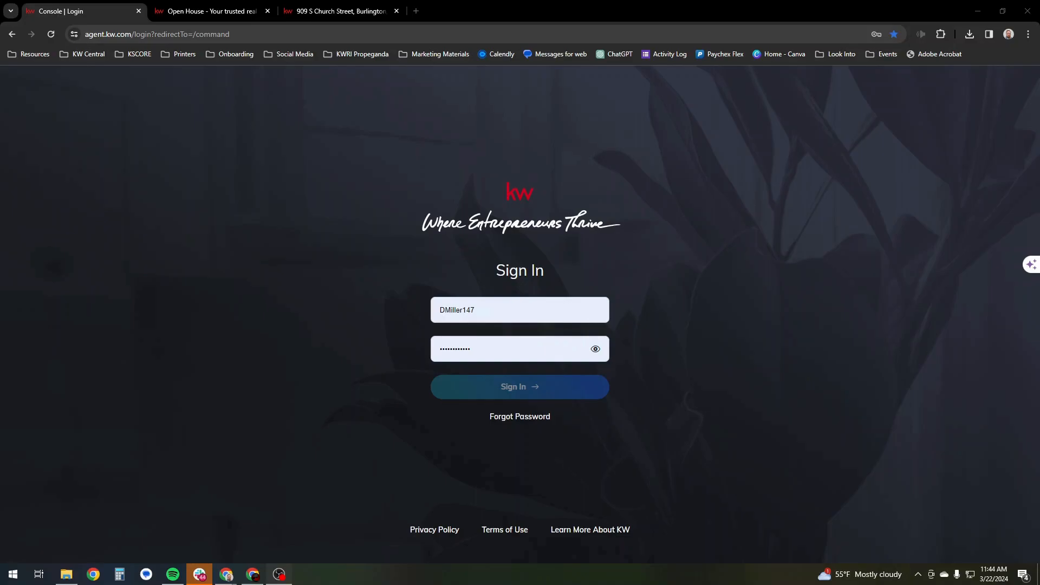
- Sign in to the KW Command console with the prefilled credentials and open the agent website editor from the Consumer section
{"action": "left_click", "coordinate": [562, 388]}
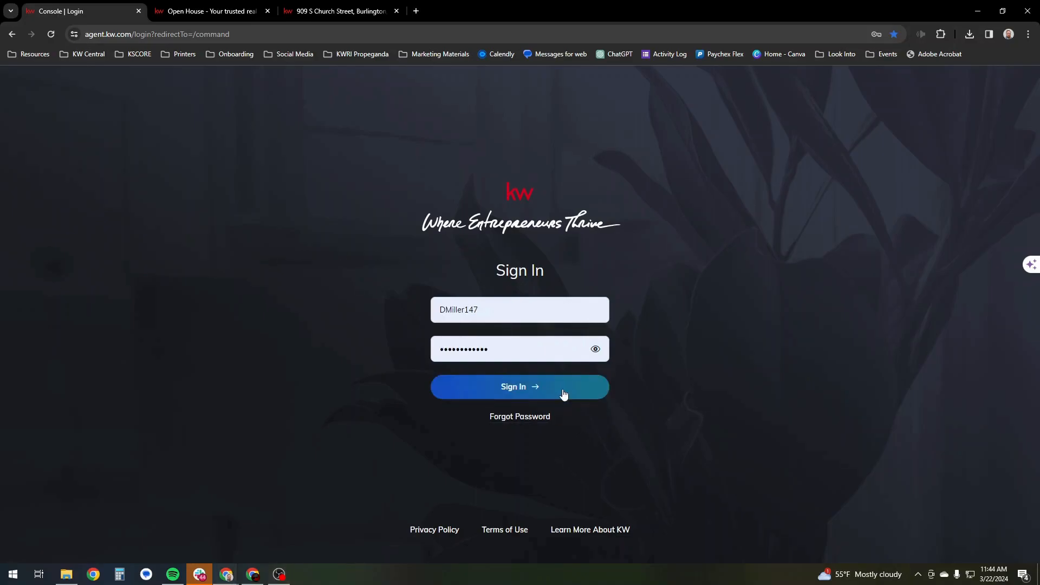
{"action": "left_click", "coordinate": [563, 394]}
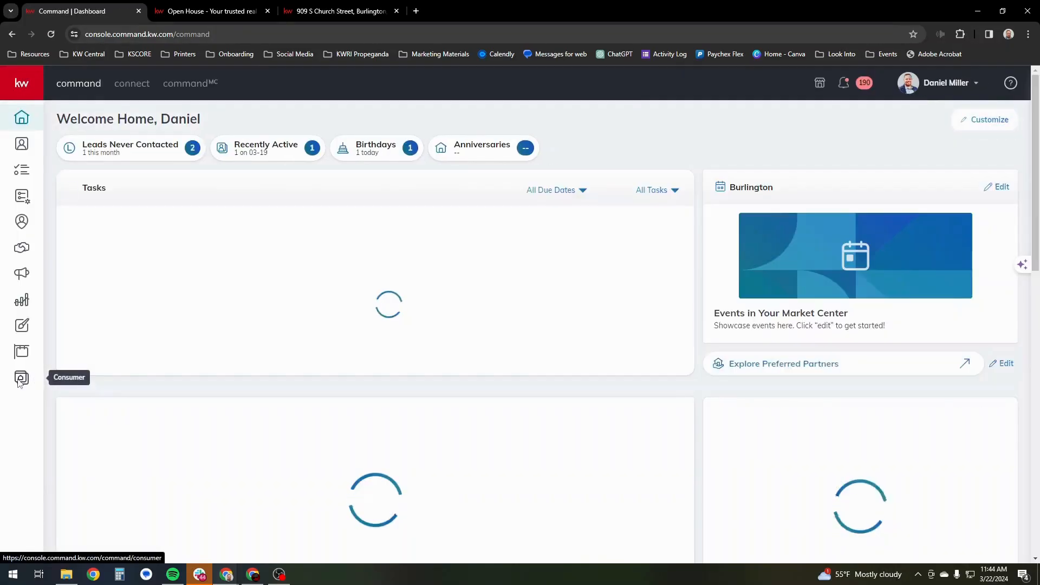
{"action": "left_click", "coordinate": [21, 379]}
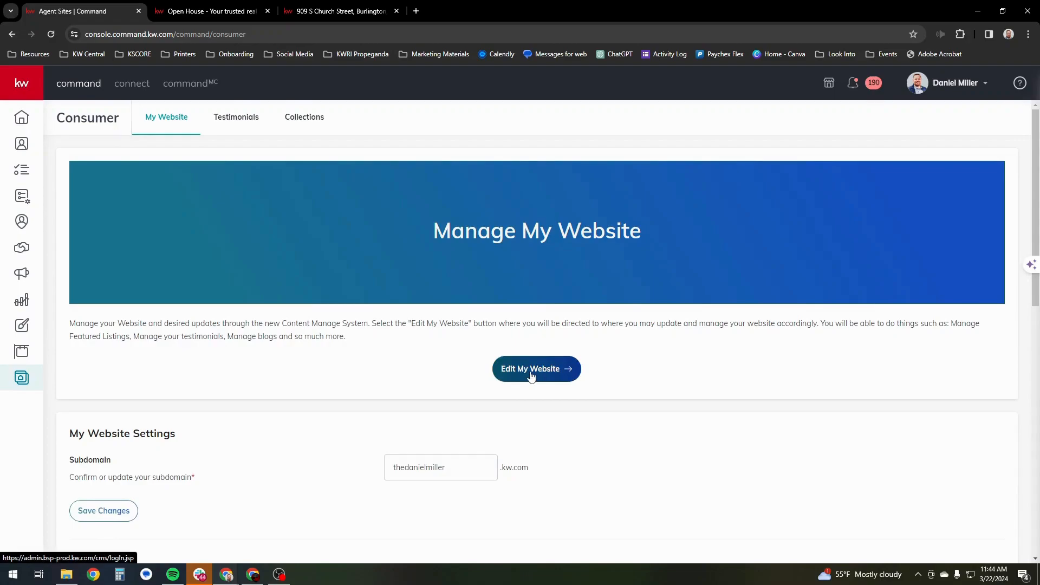
{"action": "left_click", "coordinate": [532, 372]}
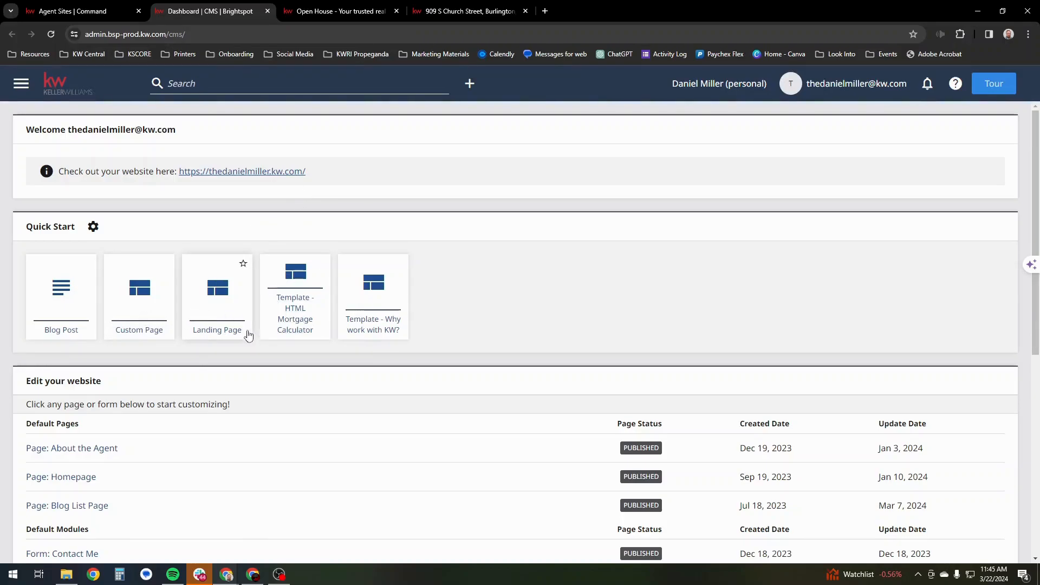
{"action": "left_click", "coordinate": [487, 12]}
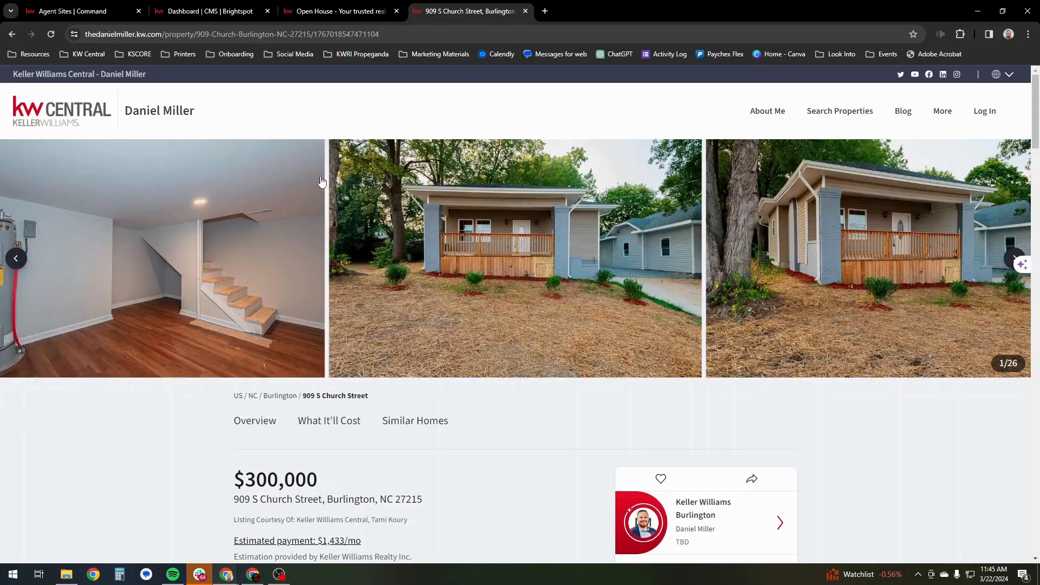
{"action": "scroll", "coordinate": [325, 189], "scroll_direction": "down", "scroll_amount": 8}
{"action": "scroll", "coordinate": [326, 172], "scroll_direction": "up", "scroll_amount": 8}
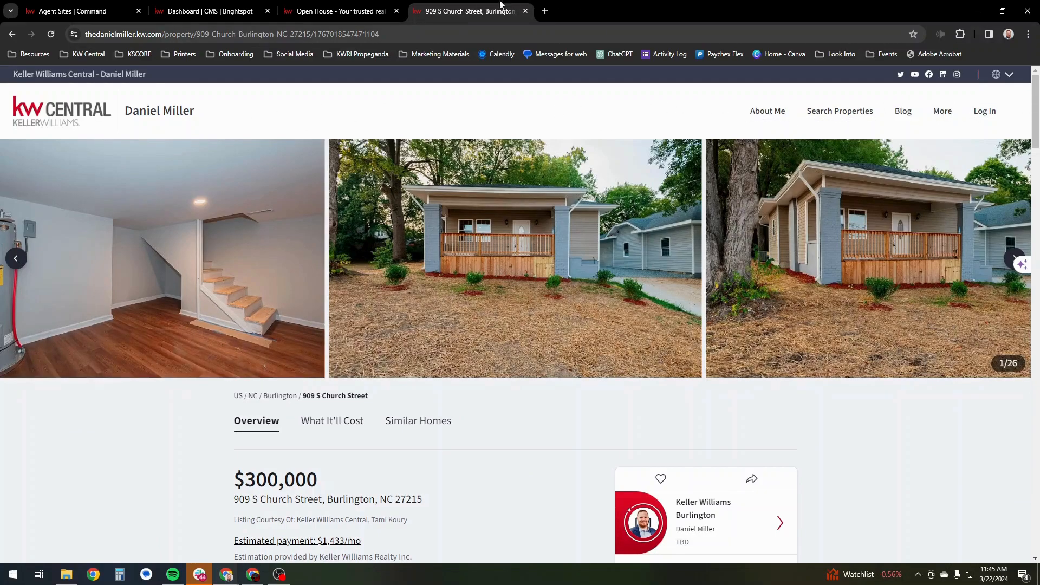
{"action": "left_click", "coordinate": [355, 11]}
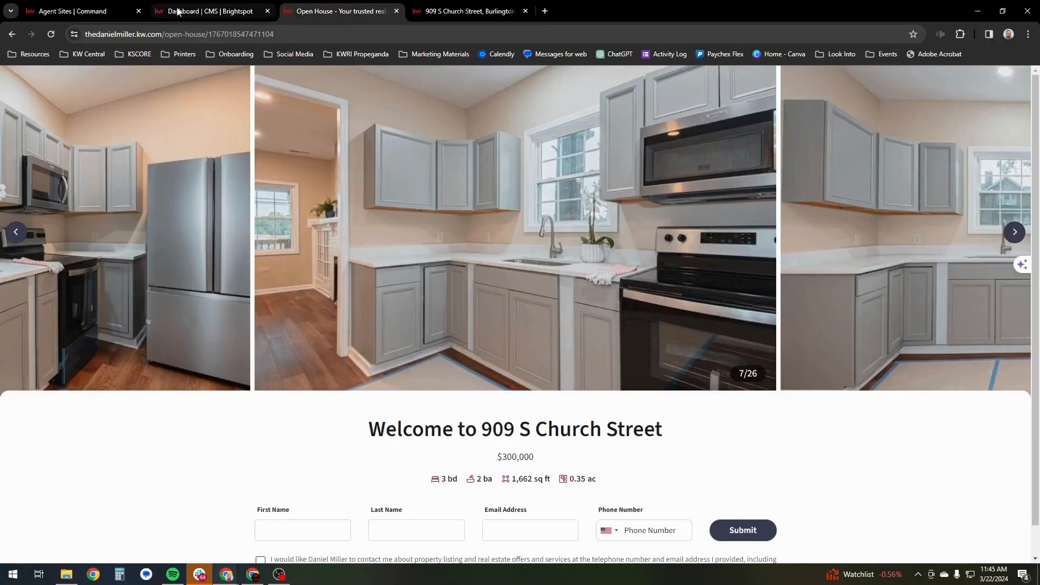
{"action": "left_click", "coordinate": [84, 11]}
{"action": "left_click", "coordinate": [210, 11]}
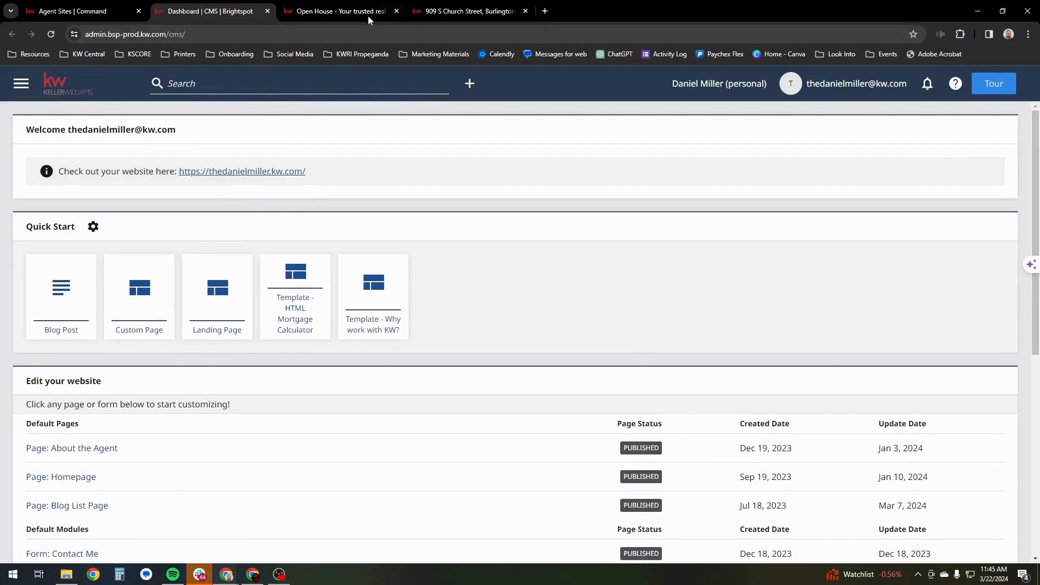
{"action": "left_click", "coordinate": [342, 11]}
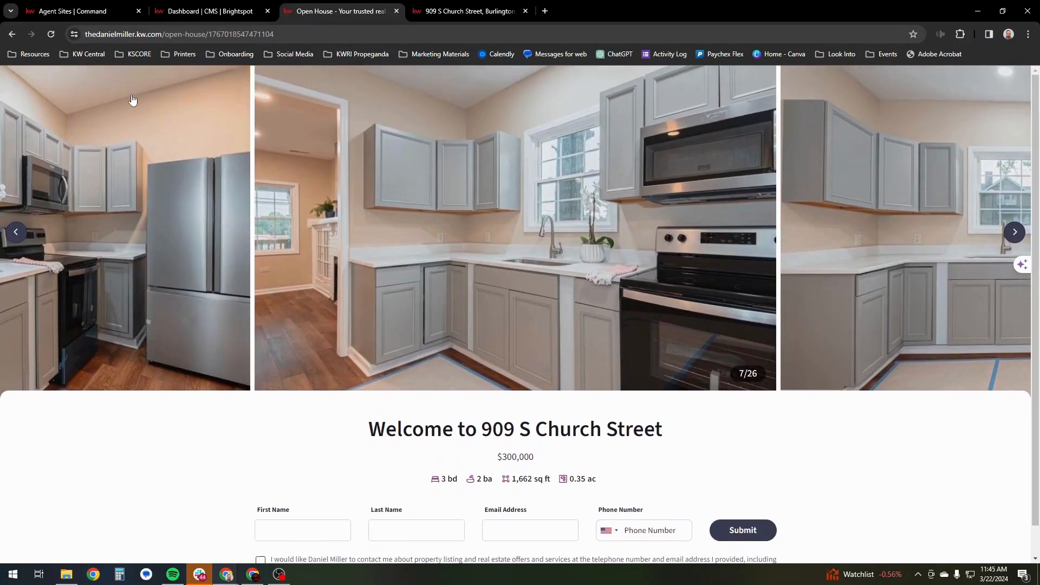
{"action": "scroll", "coordinate": [815, 450], "scroll_direction": "down", "scroll_amount": 1}
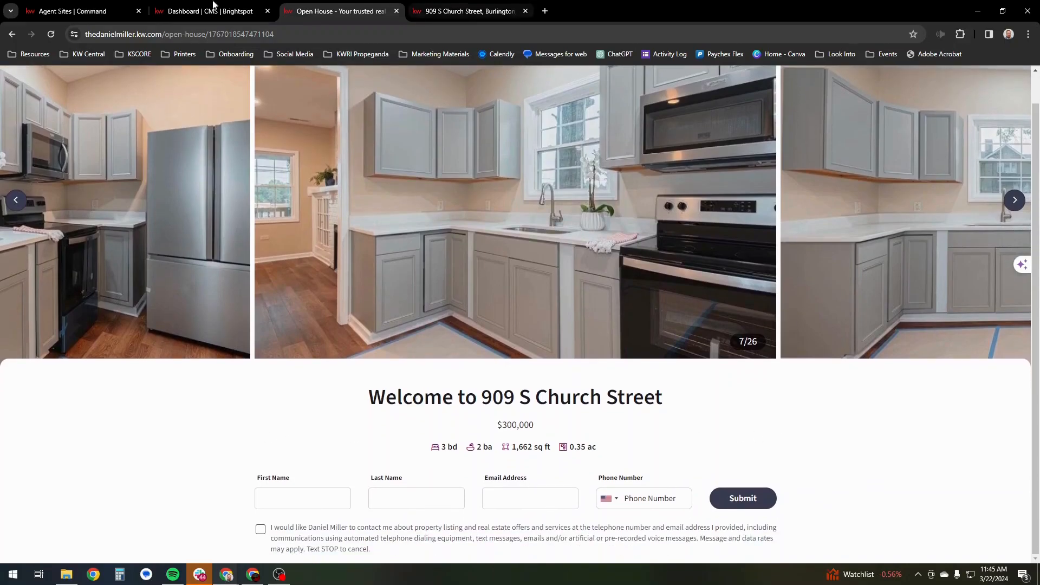
- Create a new custom page from the CMS dashboard and title it "What is Your Home Worth"
{"action": "left_click", "coordinate": [182, 12]}
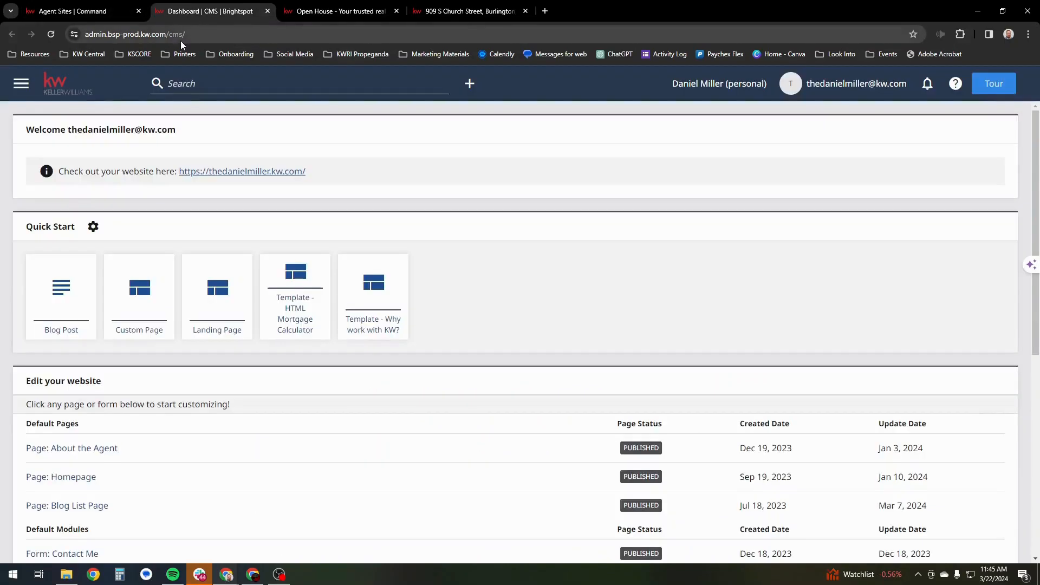
{"action": "left_click", "coordinate": [150, 299]}
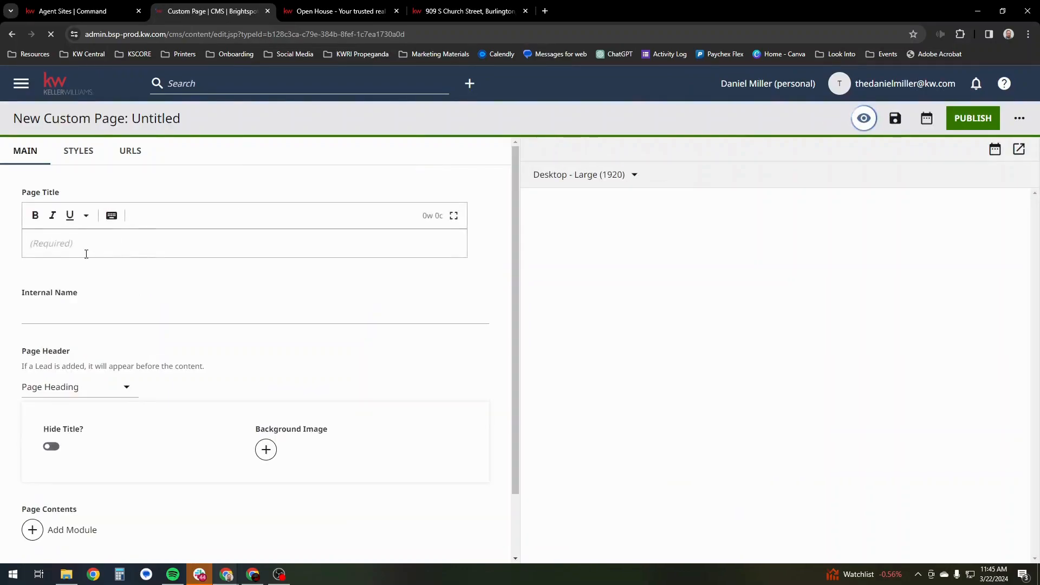
{"action": "left_click", "coordinate": [63, 247]}
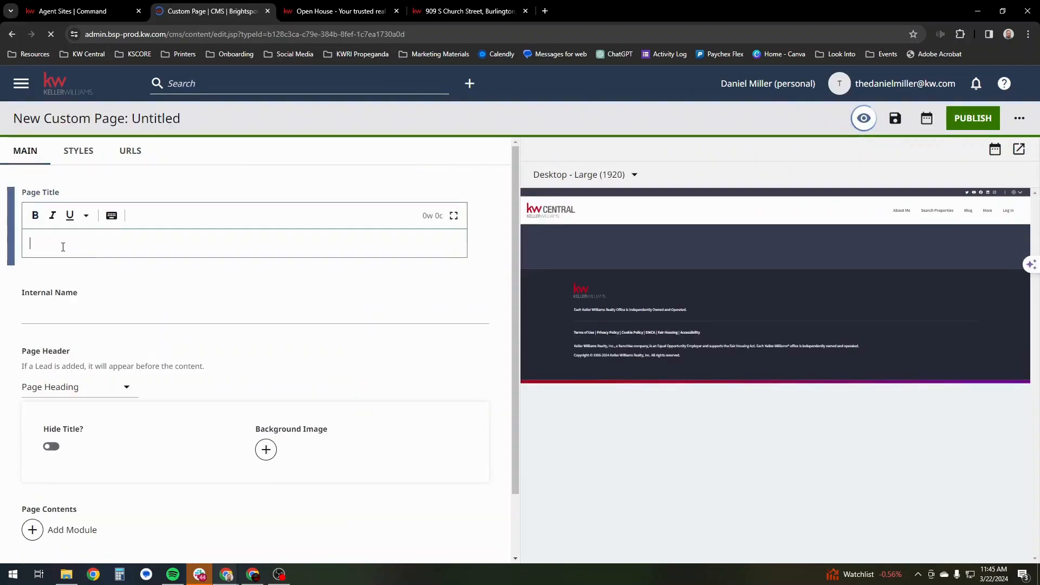
{"action": "type", "text": "What is Your Home Worth"}
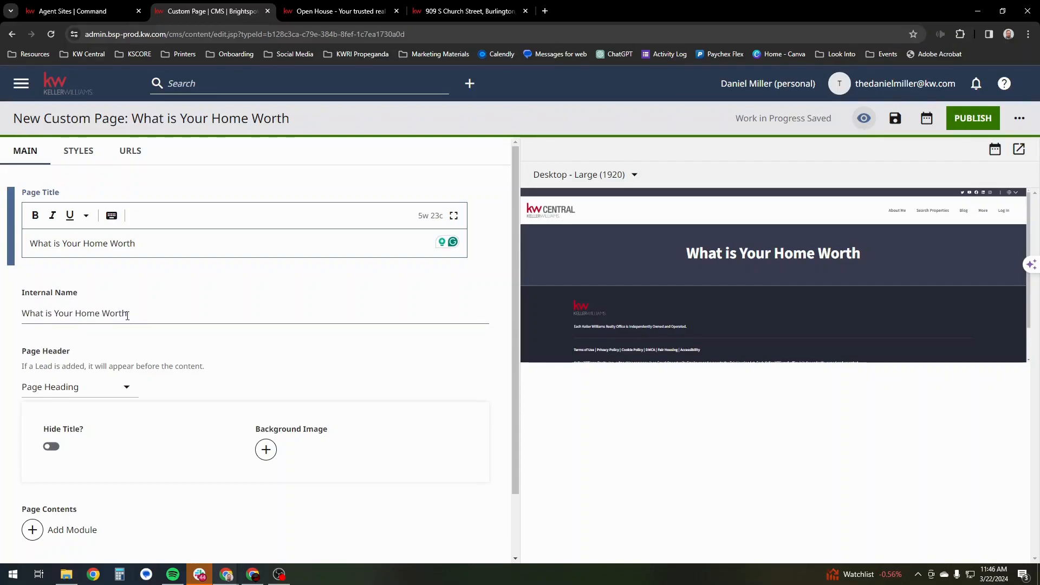
- Shorten the page's internal name to "Home Worth"
{"action": "left_click_drag", "start_coordinate": [74, 315], "coordinate": [5, 317]}
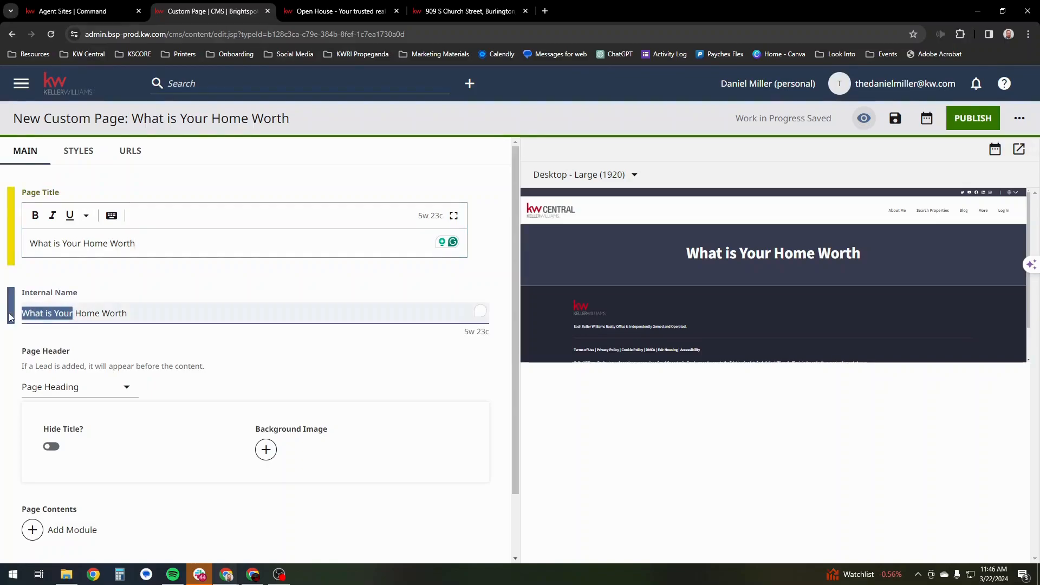
{"action": "key", "text": "BackSpace"}
{"action": "key", "text": "Delete"}
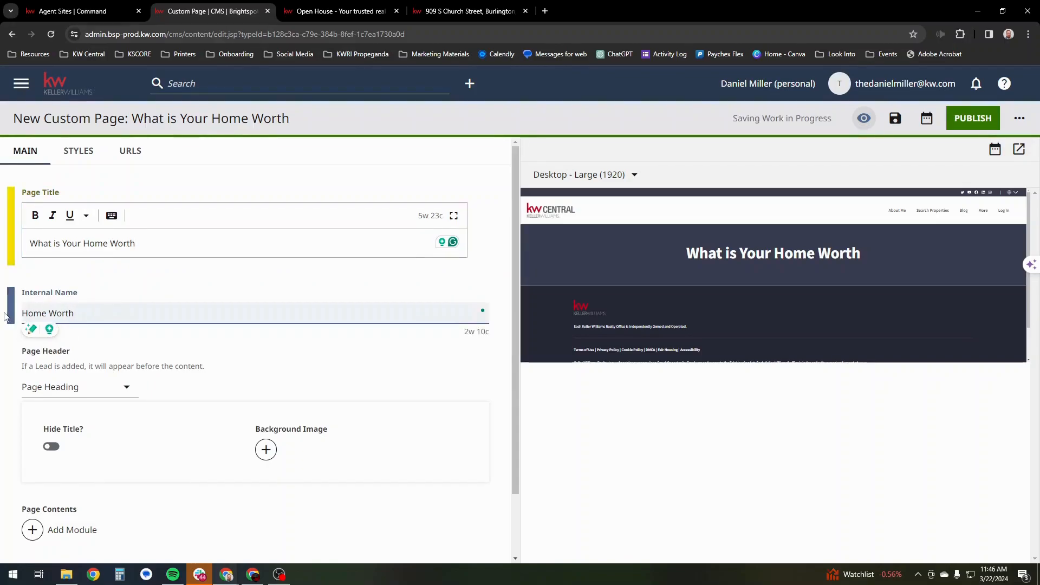
- Add a Home Value Search Component module to the page contents
{"action": "scroll", "coordinate": [81, 410], "scroll_direction": "down", "scroll_amount": 2}
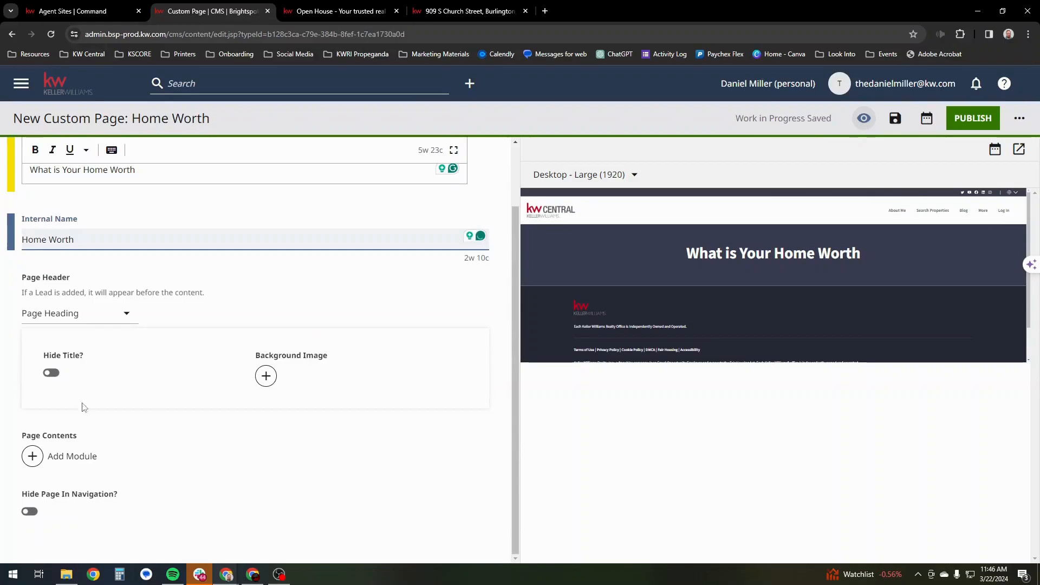
{"action": "left_click", "coordinate": [76, 462]}
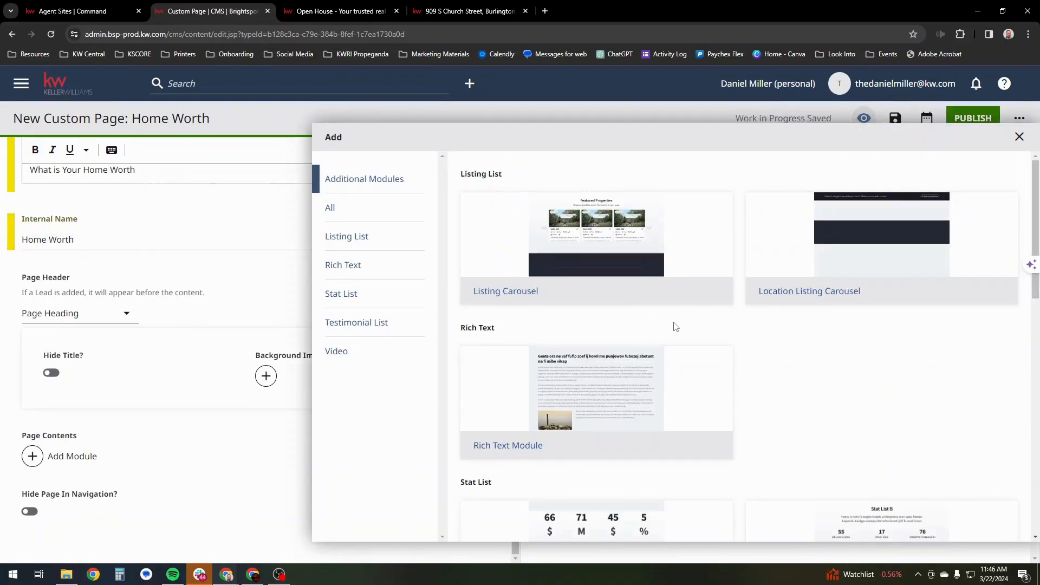
{"action": "scroll", "coordinate": [676, 322], "scroll_direction": "down", "scroll_amount": 12}
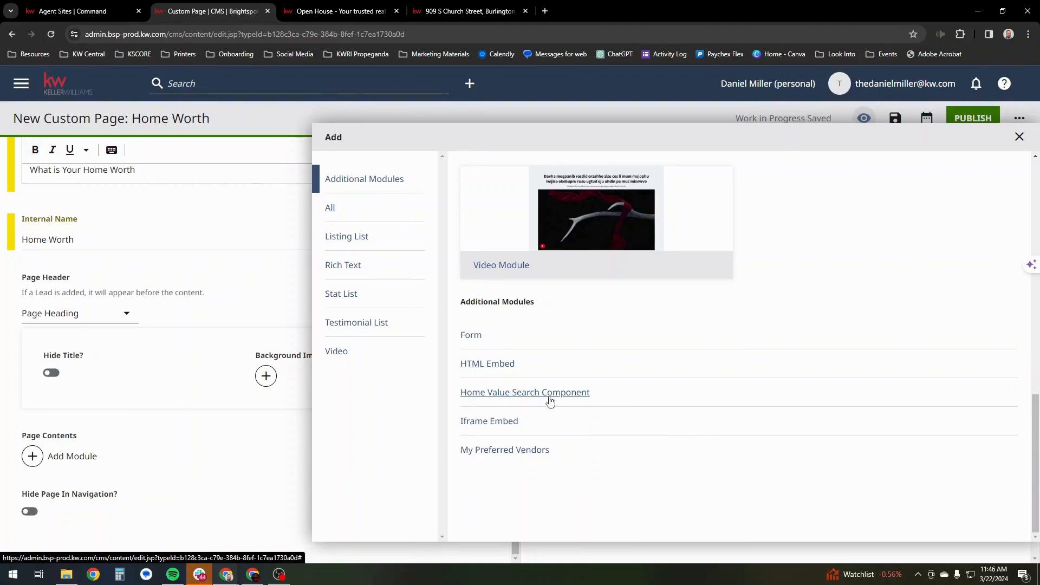
{"action": "left_click", "coordinate": [573, 400]}
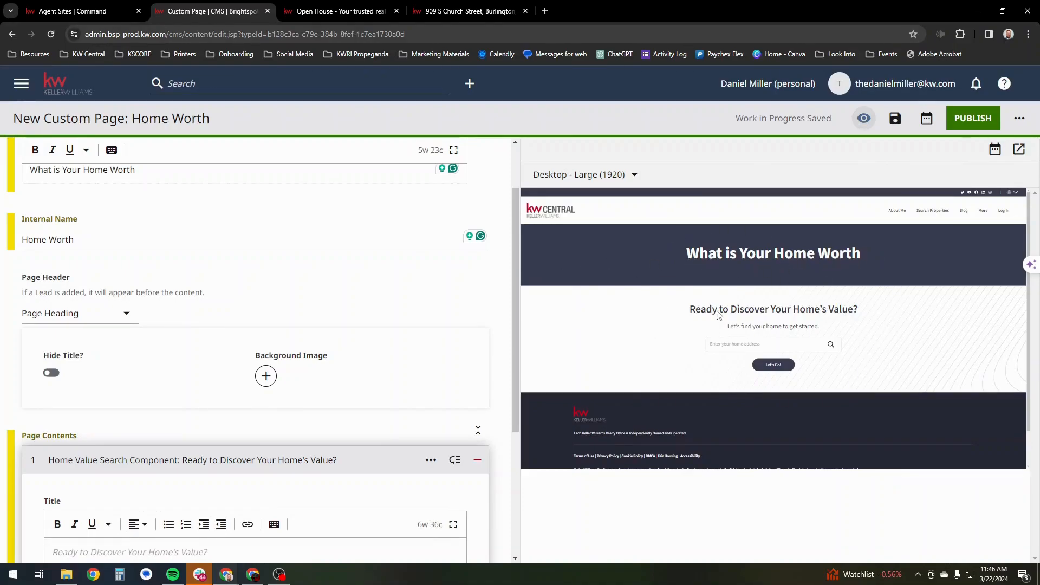
- Change the Home Value Search Component's description to "Let's get started!"
{"action": "scroll", "coordinate": [217, 281], "scroll_direction": "down", "scroll_amount": 5}
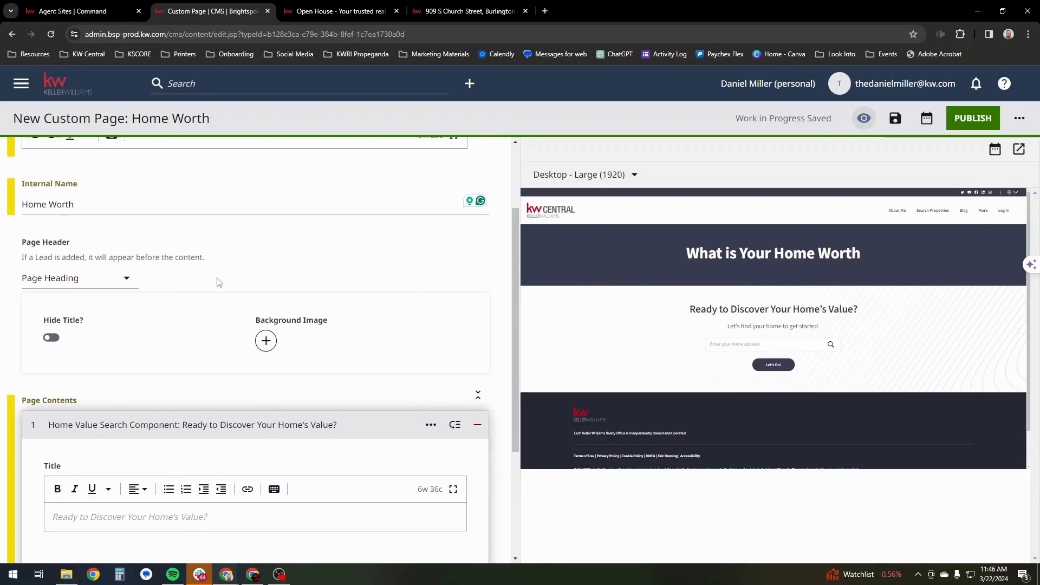
{"action": "left_click", "coordinate": [227, 298]}
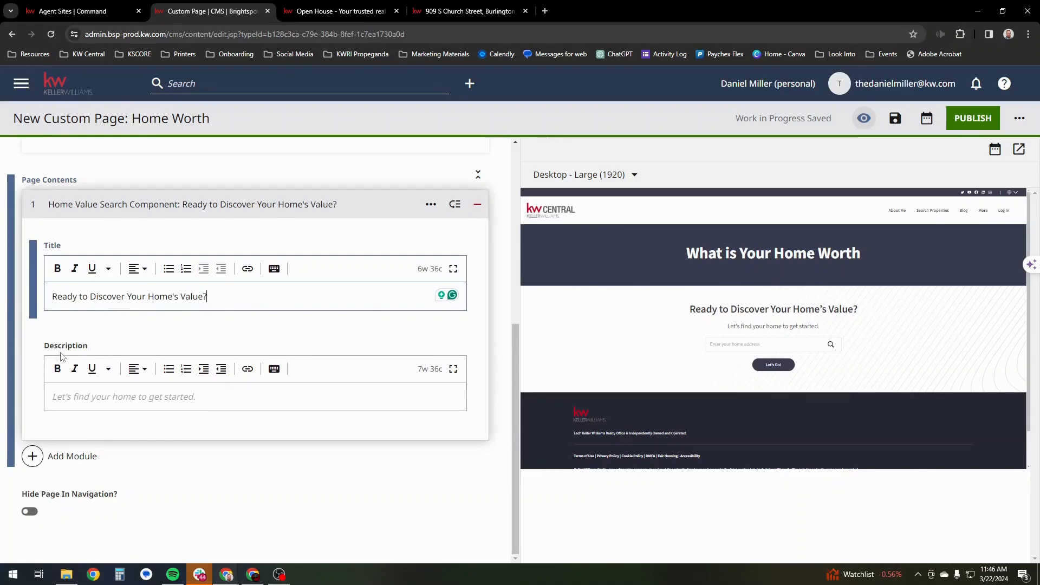
{"action": "left_click", "coordinate": [211, 400]}
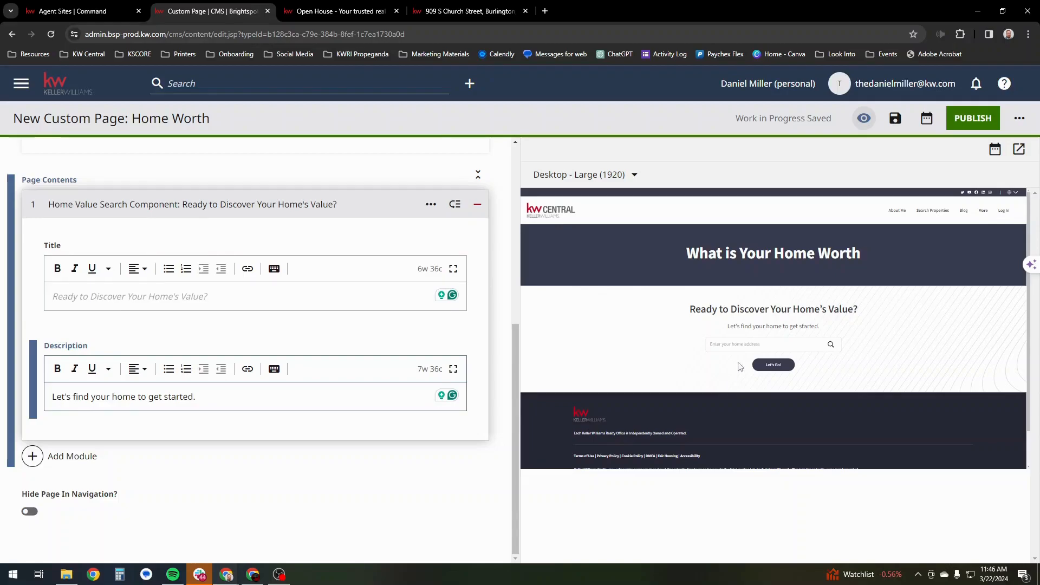
{"action": "left_click_drag", "start_coordinate": [239, 403], "coordinate": [15, 424]}
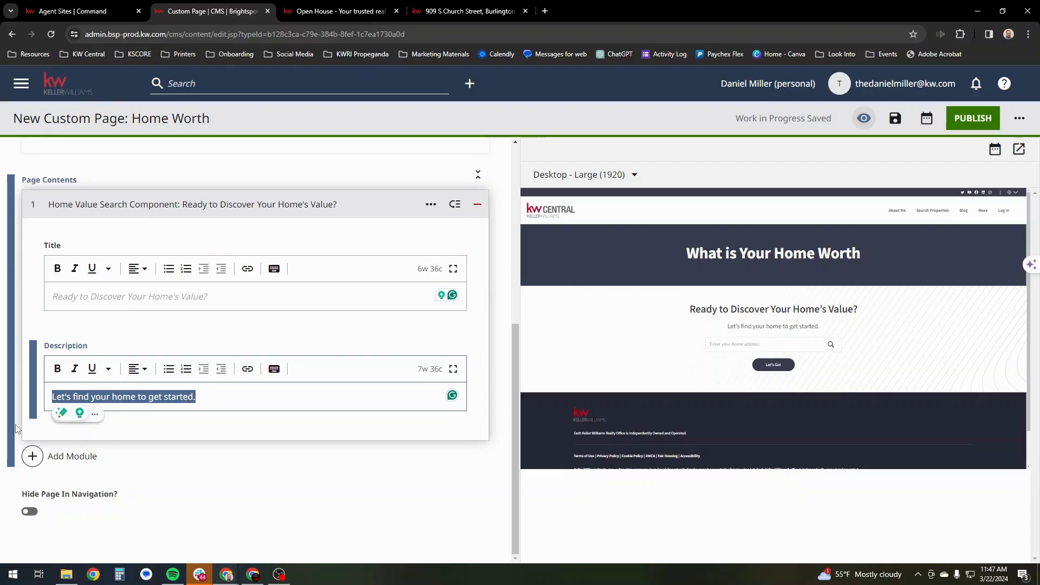
{"action": "left_click", "coordinate": [238, 402]}
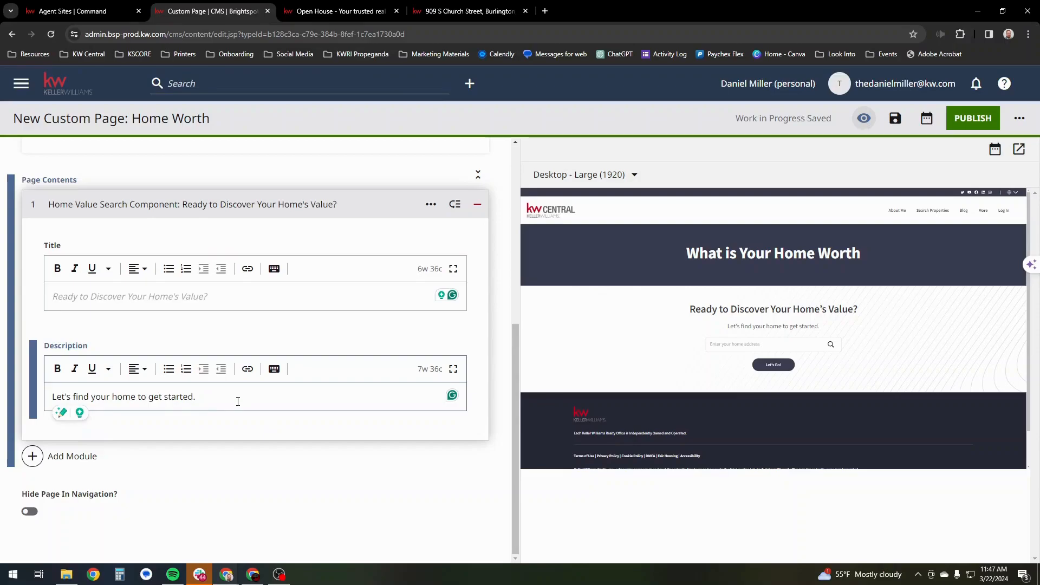
{"action": "key", "text": "BackSpace"}
{"action": "key", "text": "BackSpace"}
{"action": "key", "text": "BackSpace"}
{"action": "key", "text": "BackSpace"}
{"action": "key", "text": "BackSpace"}
{"action": "key", "text": "BackSpace"}
{"action": "key", "text": "BackSpace"}
{"action": "key", "text": "BackSpace"}
{"action": "key", "text": "BackSpace"}
{"action": "key", "text": "BackSpace"}
{"action": "key", "text": "BackSpace"}
{"action": "key", "text": "BackSpace"}
{"action": "key", "text": "BackSpace"}
{"action": "key", "text": "BackSpace"}
{"action": "key", "text": "BackSpace"}
{"action": "key", "text": "BackSpace"}
{"action": "key", "text": "BackSpace"}
{"action": "key", "text": "BackSpace"}
{"action": "key", "text": "BackSpace"}
{"action": "key", "text": "BackSpace"}
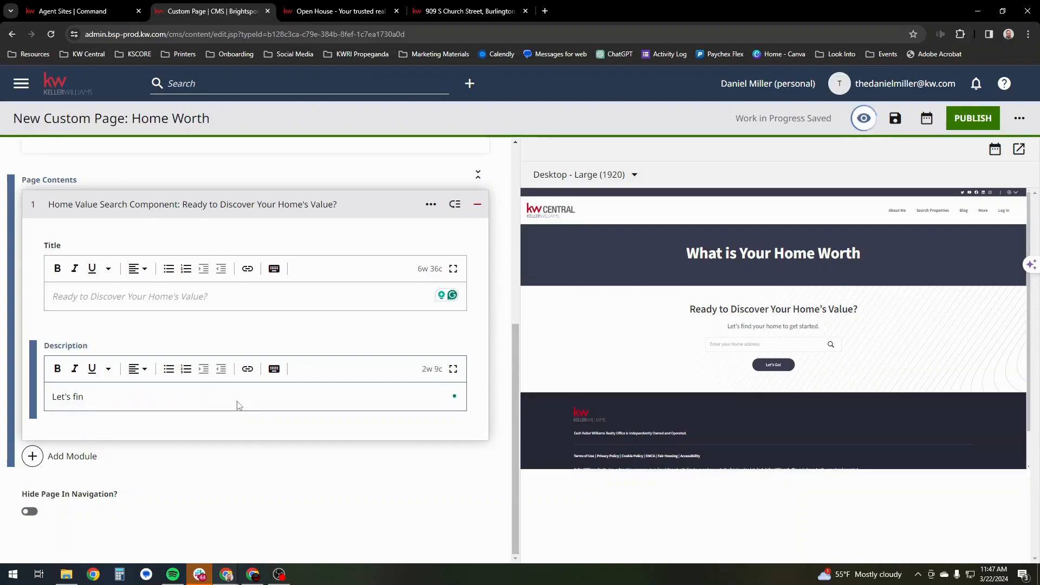
{"action": "key", "text": "BackSpace"}
{"action": "key", "text": "BackSpace"}
{"action": "key", "text": "BackSpace"}
{"action": "type", "text": "get started!"}
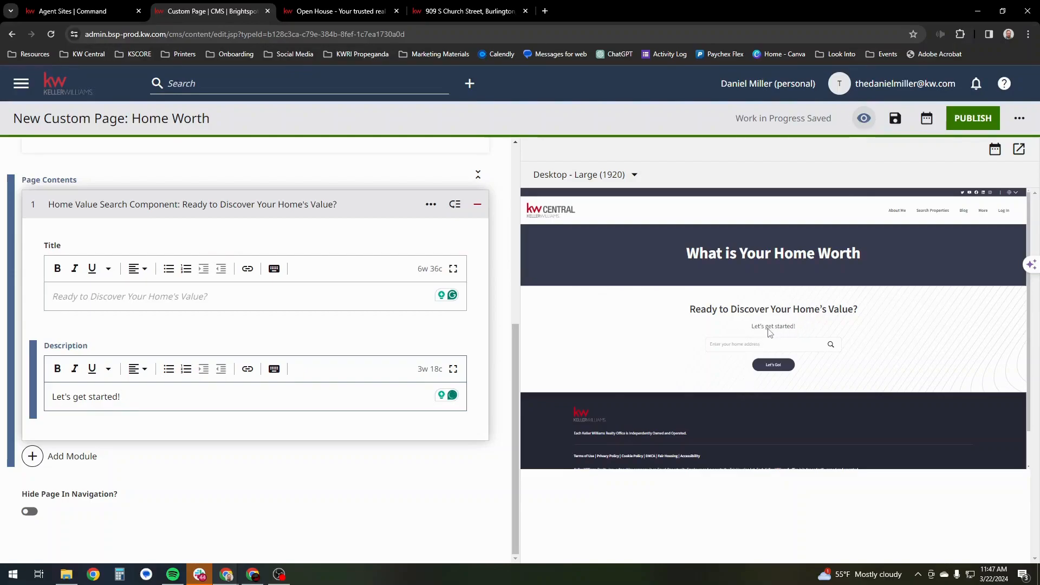
- Try hiding the title in the page header and restore it
{"action": "scroll", "coordinate": [233, 353], "scroll_direction": "up", "scroll_amount": 6}
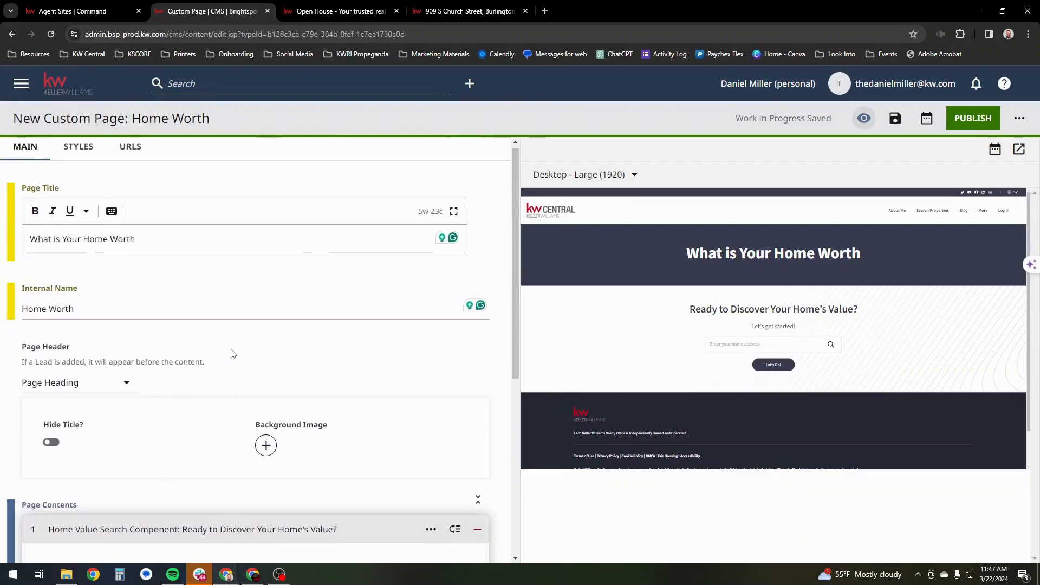
{"action": "scroll", "coordinate": [201, 371], "scroll_direction": "down", "scroll_amount": 2}
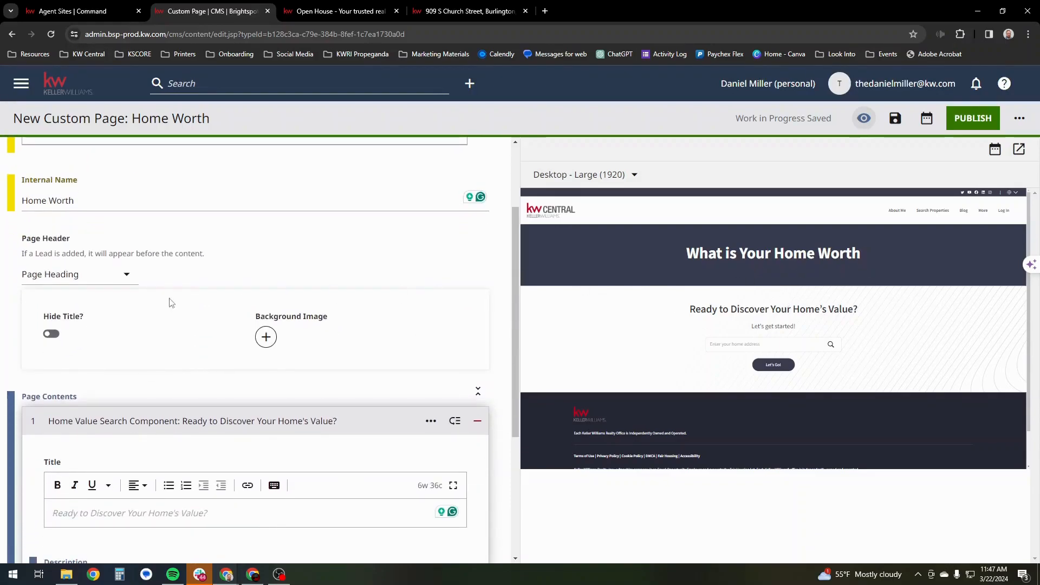
{"action": "left_click", "coordinate": [54, 336]}
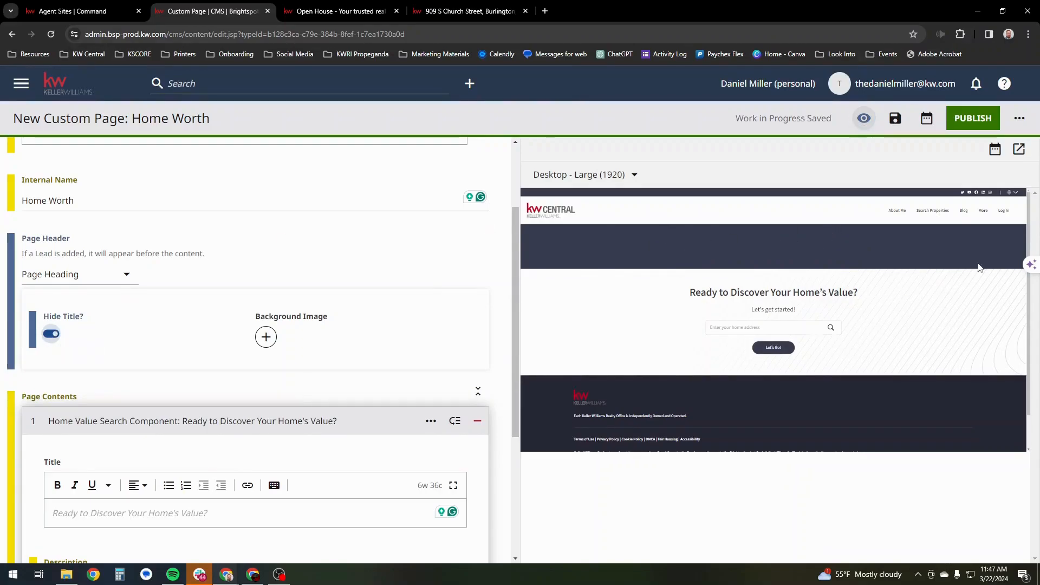
{"action": "left_click", "coordinate": [51, 334]}
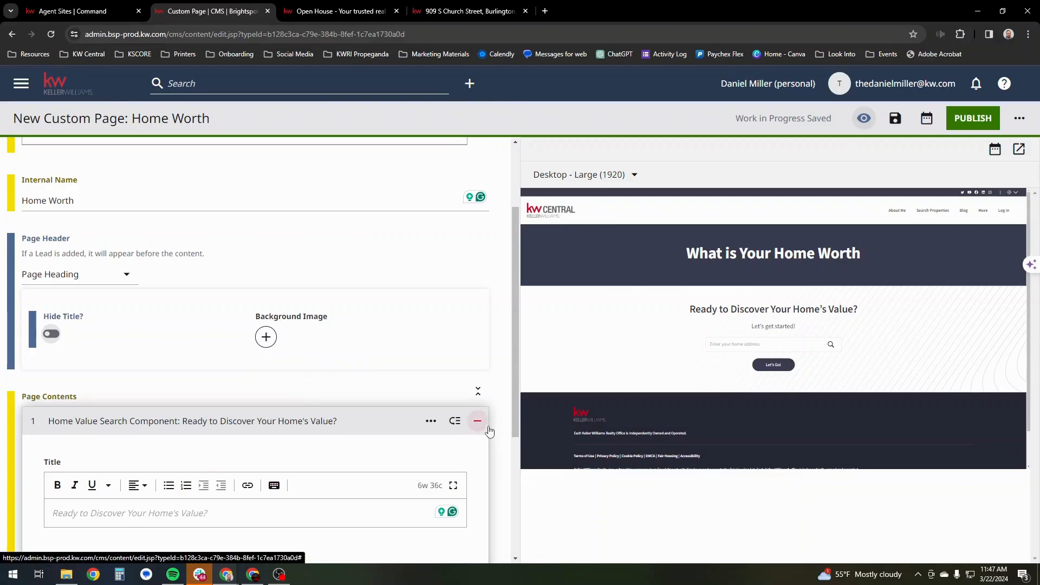
- Save the Home Worth custom page as a draft and publish it
{"action": "scroll", "coordinate": [488, 430], "scroll_direction": "down", "scroll_amount": 4}
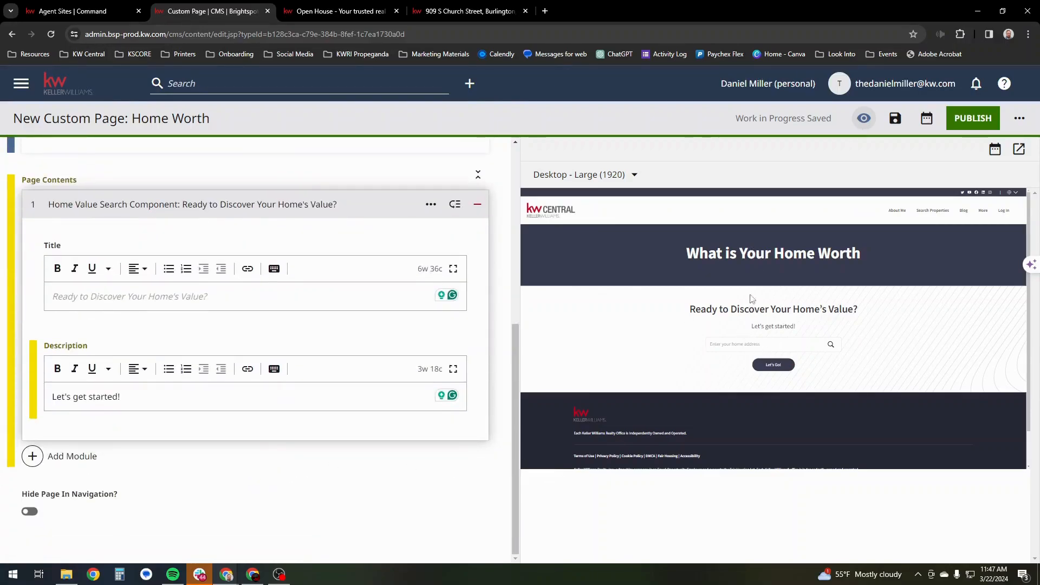
{"action": "scroll", "coordinate": [422, 325], "scroll_direction": "up", "scroll_amount": 6}
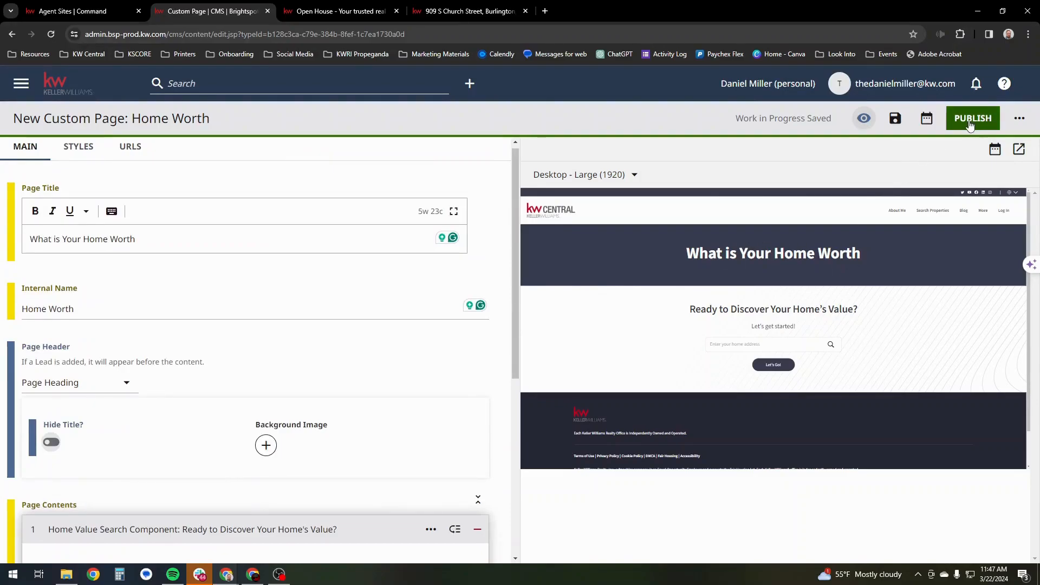
{"action": "left_click", "coordinate": [896, 119]}
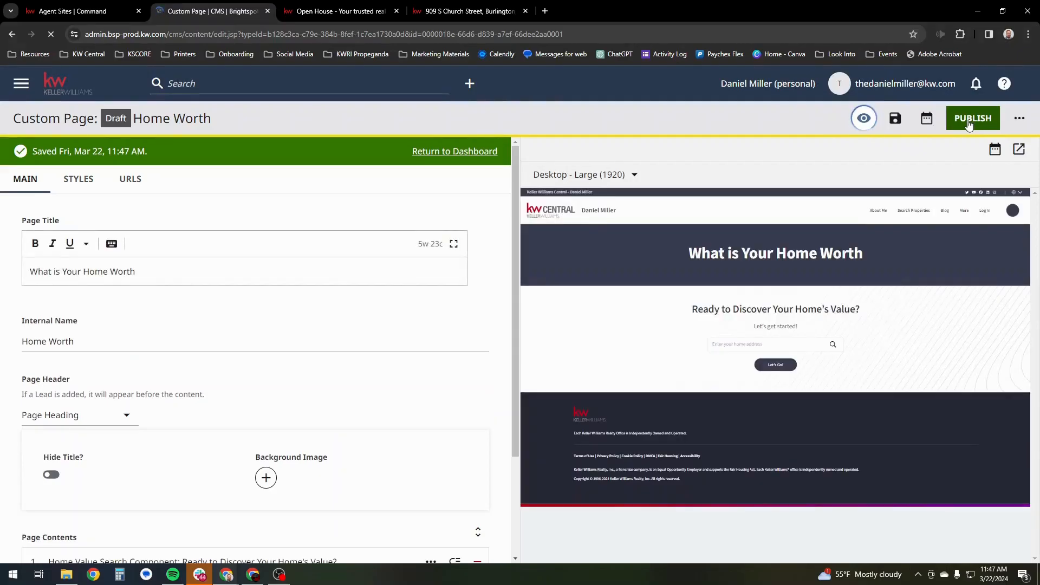
{"action": "left_click", "coordinate": [970, 124]}
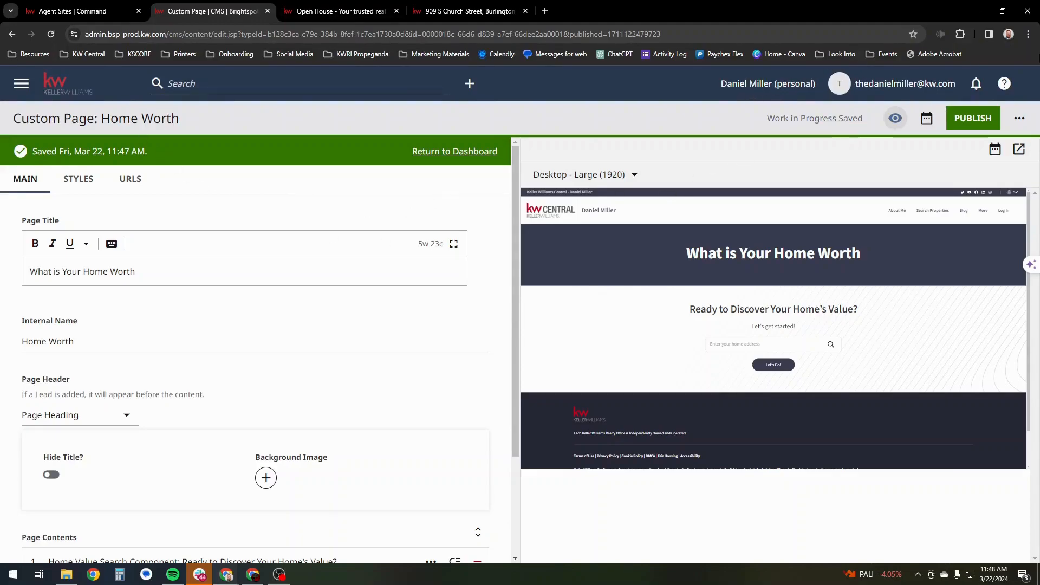
- Open the published agent website in an incognito window and go to its What is Your Home Worth page
{"action": "left_click", "coordinate": [1028, 34]}
{"action": "left_click", "coordinate": [938, 88]}
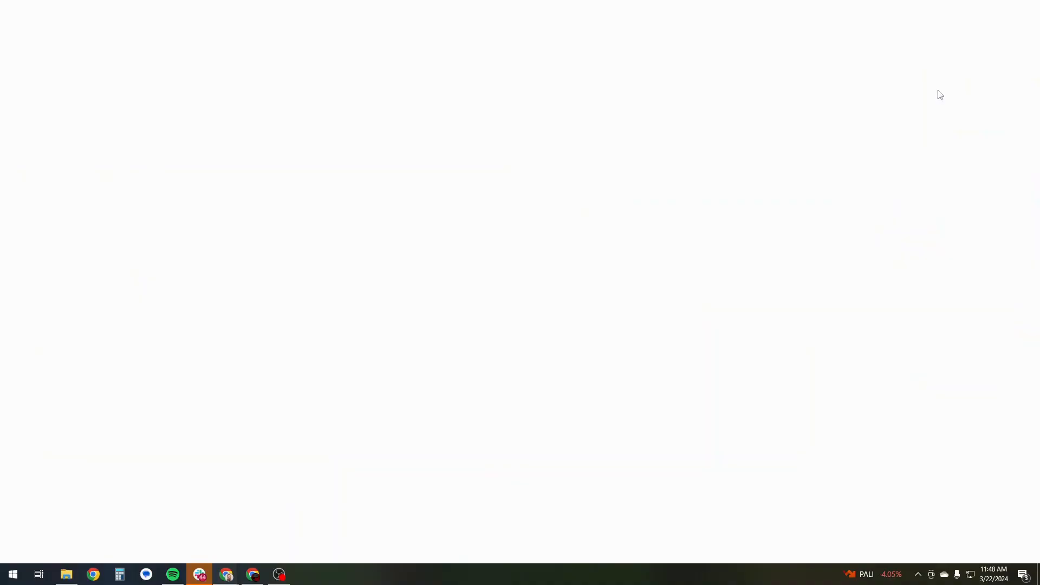
{"action": "type", "text": "the"}
{"action": "key", "text": "Return"}
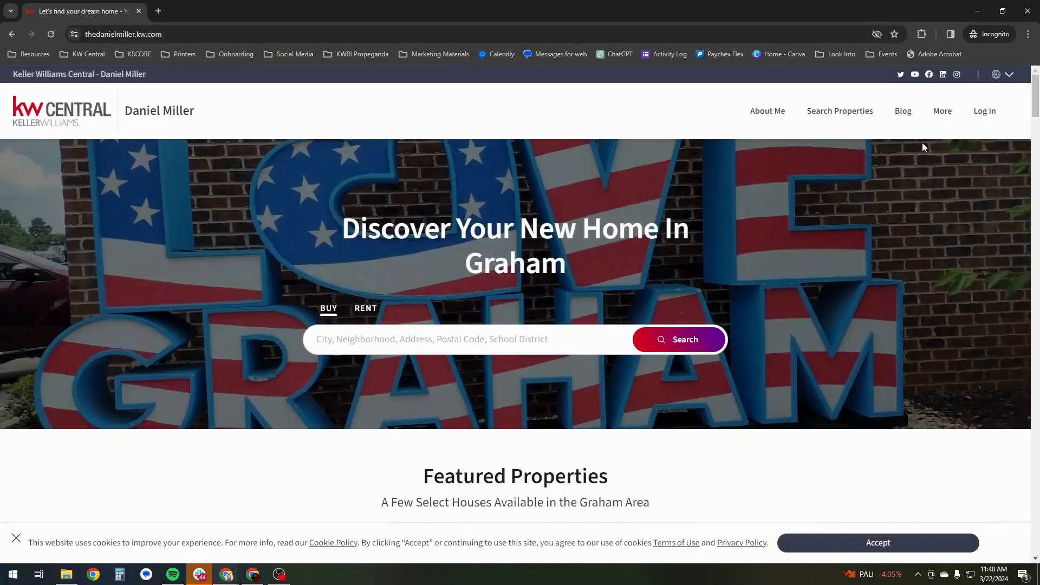
{"action": "mouse_move", "coordinate": [942, 113]}
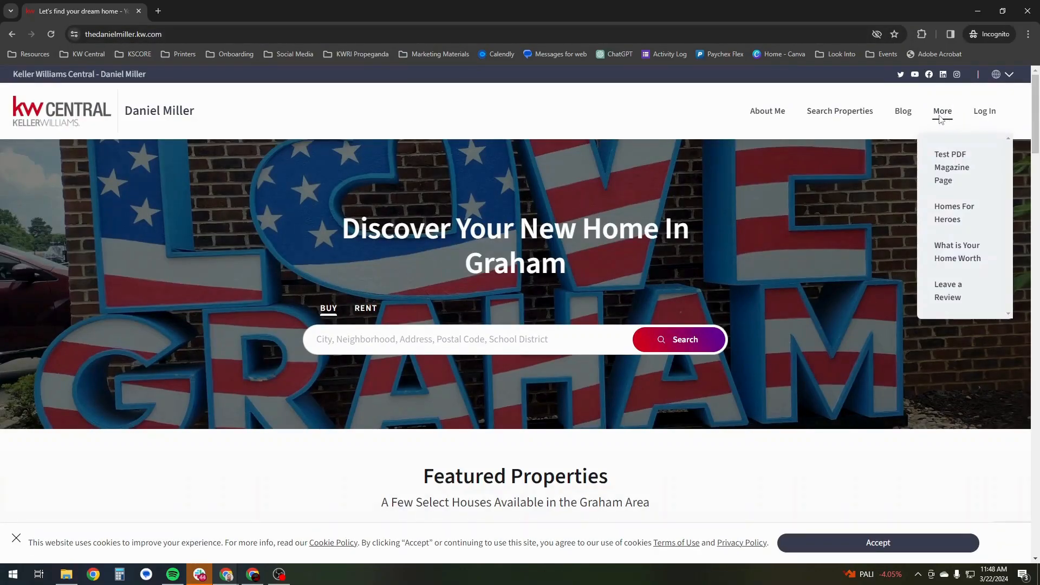
{"action": "left_click", "coordinate": [951, 262]}
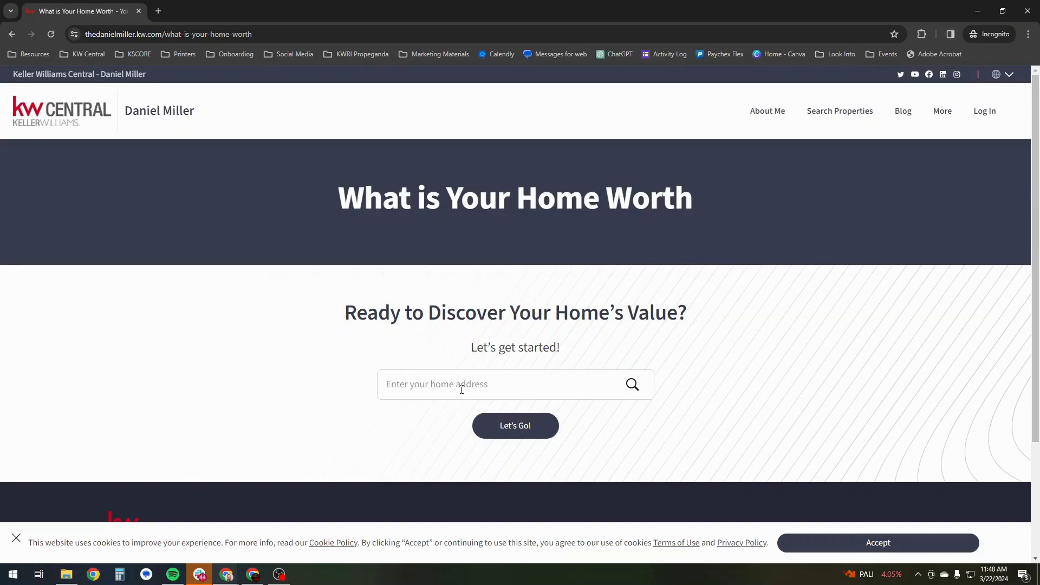
- Enter a home's street address in the home value search and submit it
{"action": "type", "text": "???"}
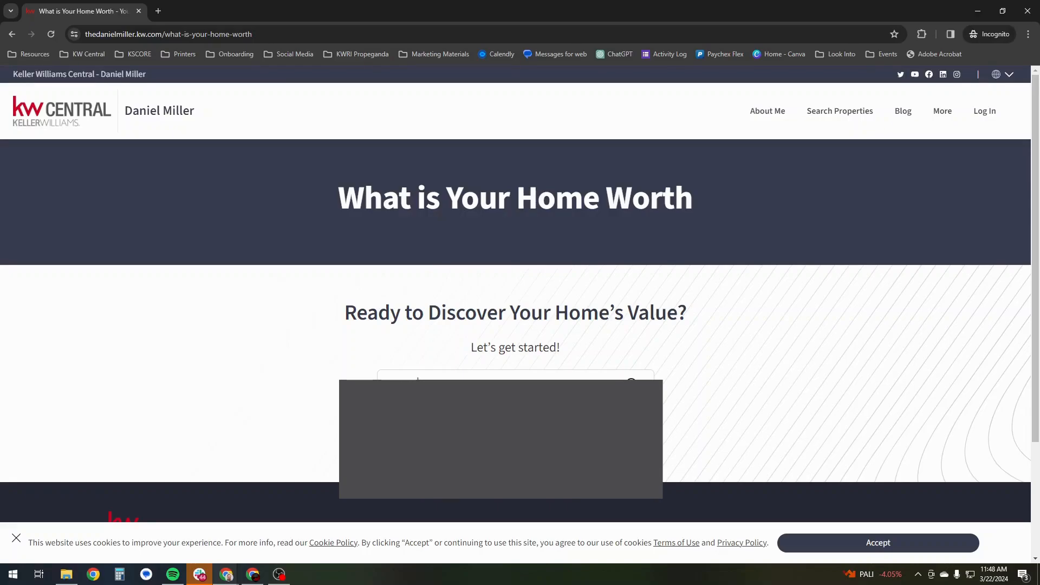
{"action": "type", "text": "???"}
{"action": "type", "text": "stst"}
{"action": "key", "text": "Return"}
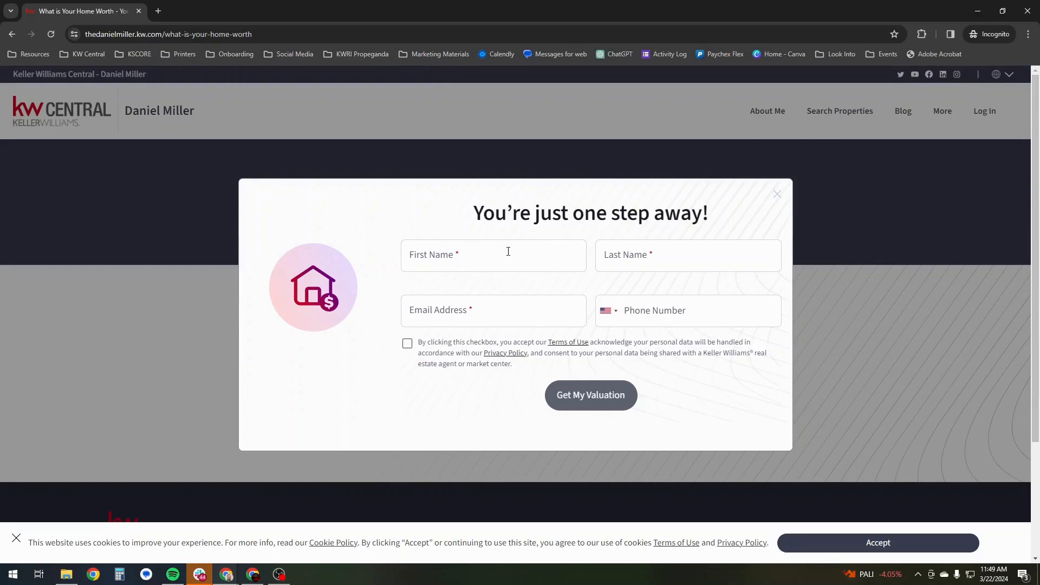
- Fill in the valuation form with the lead's first name, last name, email address and phone number
{"action": "left_click", "coordinate": [464, 259]}
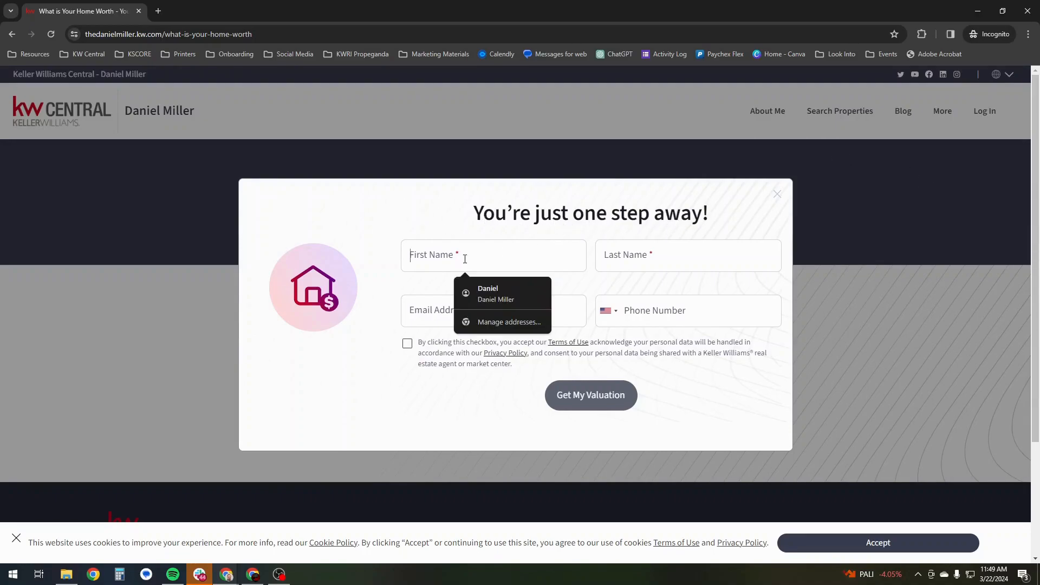
{"action": "type", "text": "Ricky"}
{"action": "key", "text": "Tab"}
{"action": "type", "text": "Bobby"}
{"action": "key", "text": "Tab"}
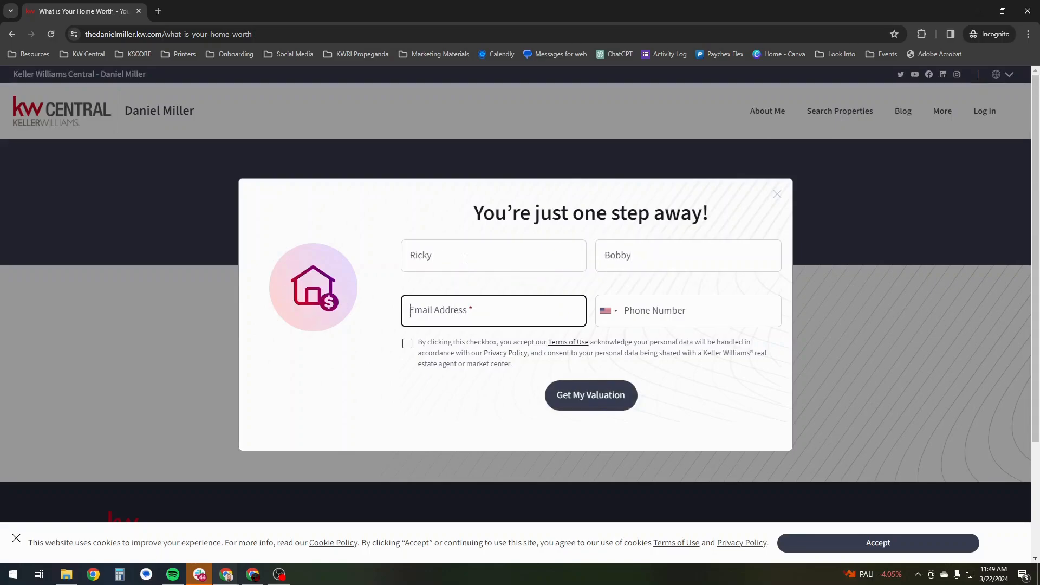
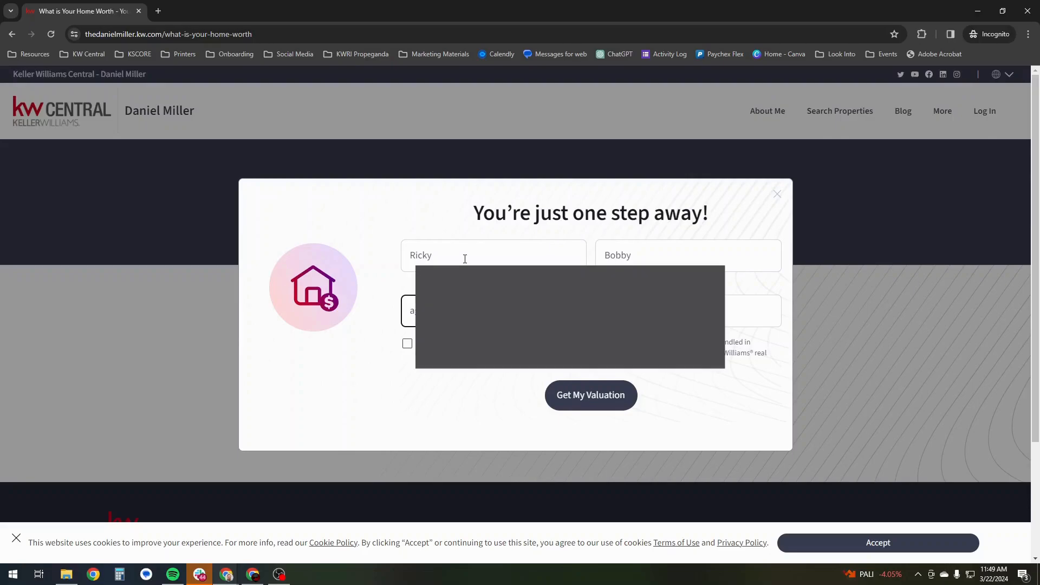
{"action": "key", "text": "Tab"}
{"action": "key", "text": "Tab"}
{"action": "type", "text": "5"}
- Accept both consent statements to get the valuation, and send the agent the prefilled message about the property
{"action": "left_click", "coordinate": [408, 343]}
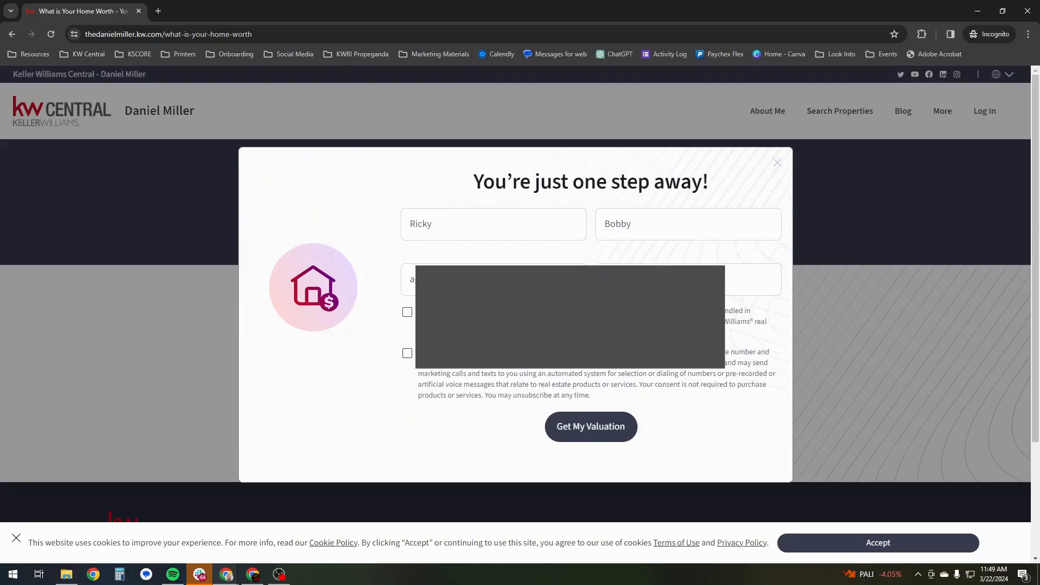
{"action": "left_click", "coordinate": [408, 355]}
{"action": "left_click", "coordinate": [596, 430]}
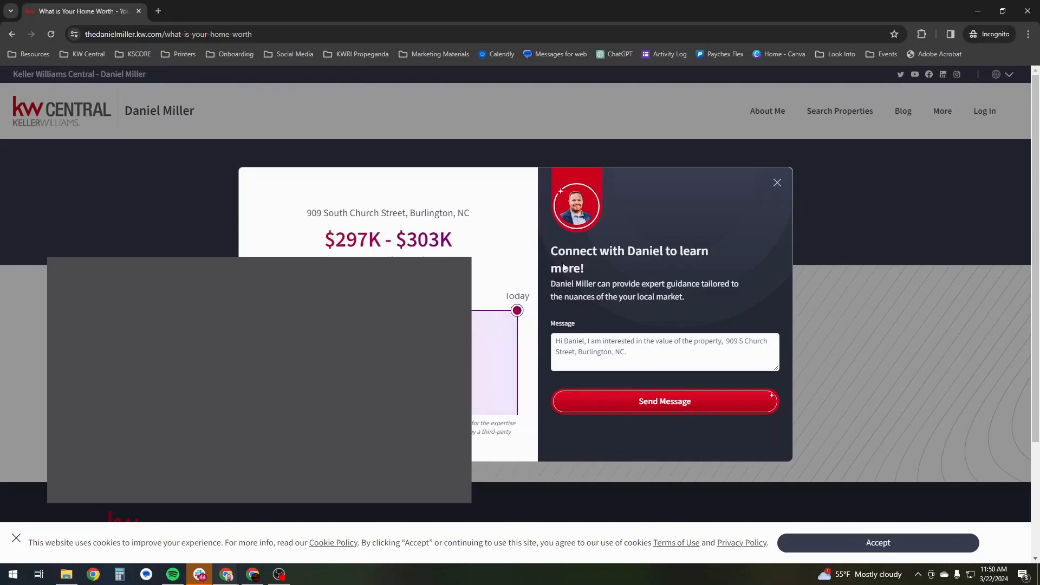
{"action": "left_click", "coordinate": [678, 408]}
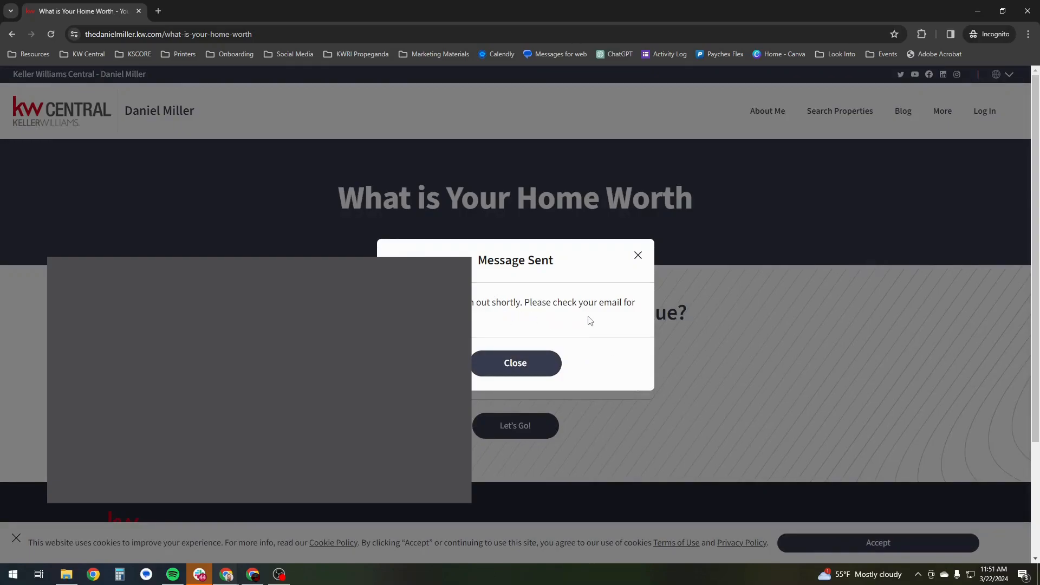
{"action": "left_click", "coordinate": [480, 359]}
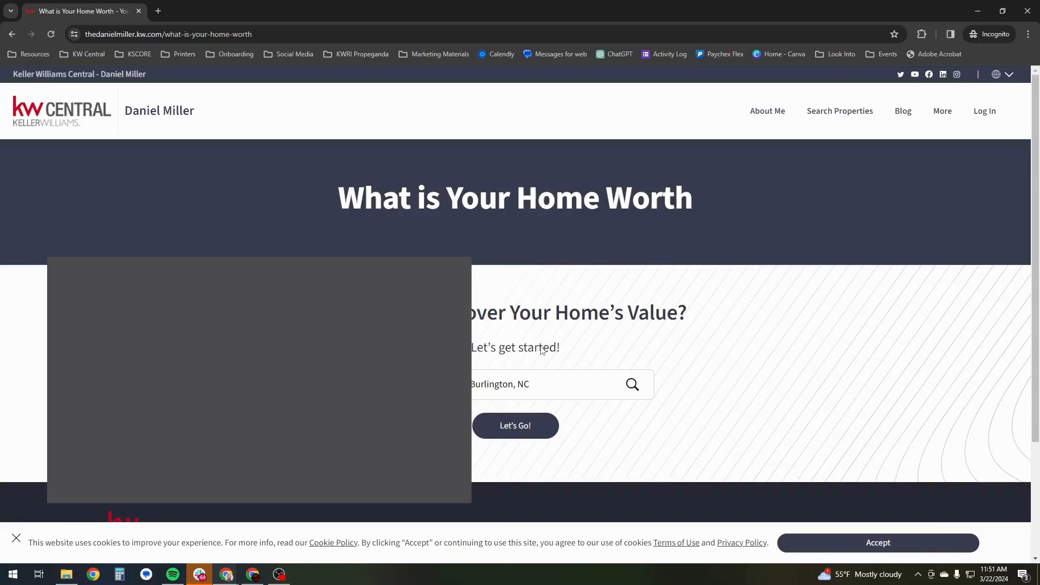
- Switch to the Command dashboard and open the contact from the newest Home Valuation Request notification
{"action": "left_click", "coordinate": [979, 10]}
{"action": "left_click", "coordinate": [89, 10]}
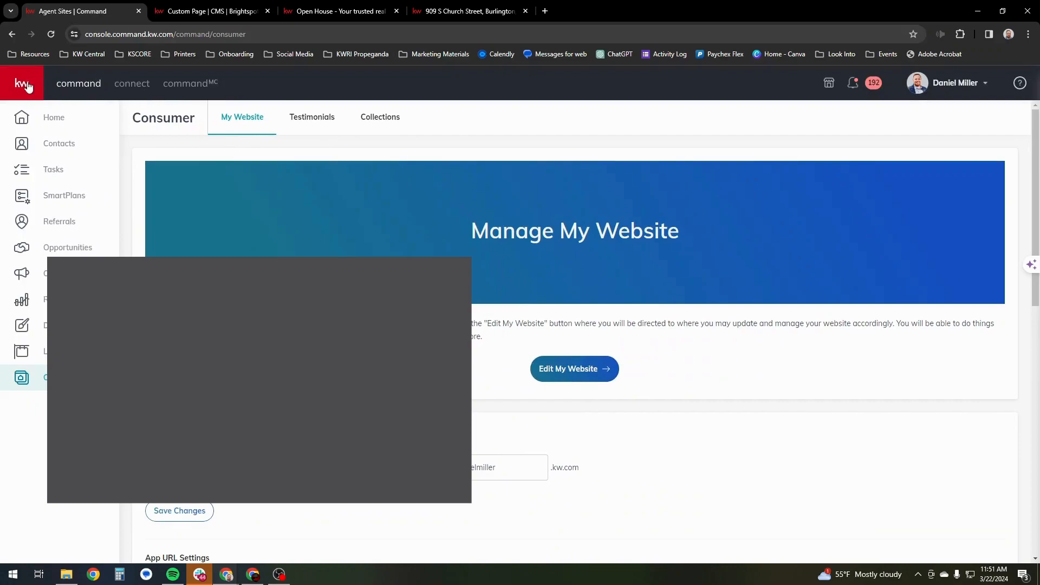
{"action": "left_click", "coordinate": [66, 118]}
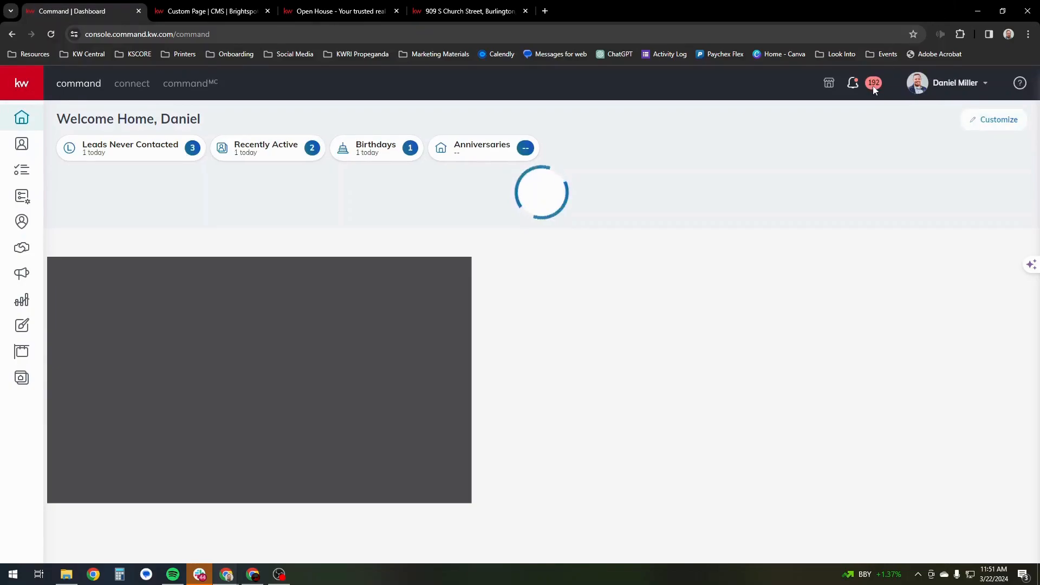
{"action": "left_click", "coordinate": [872, 86]}
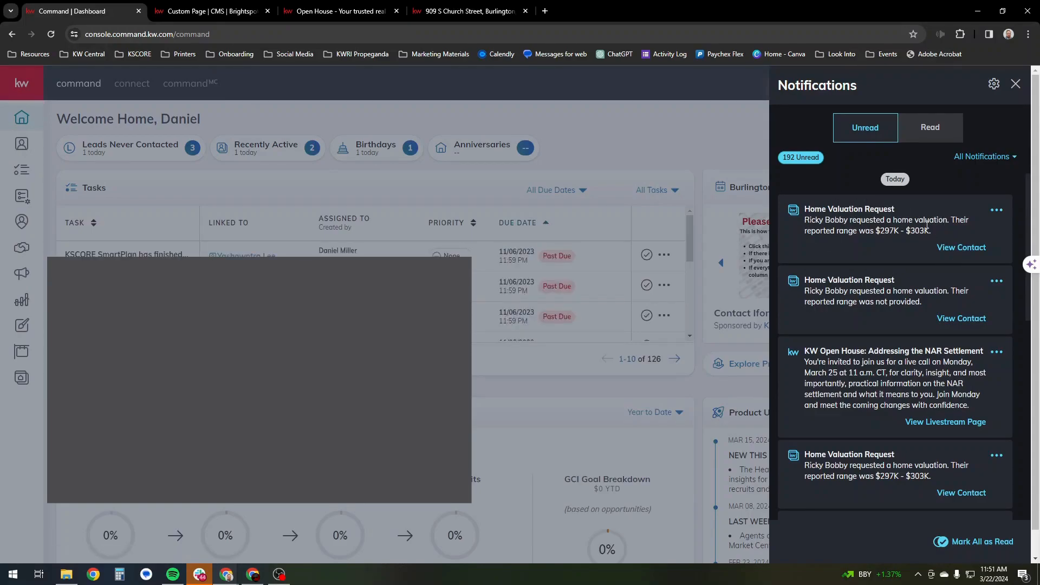
{"action": "left_click", "coordinate": [961, 248]}
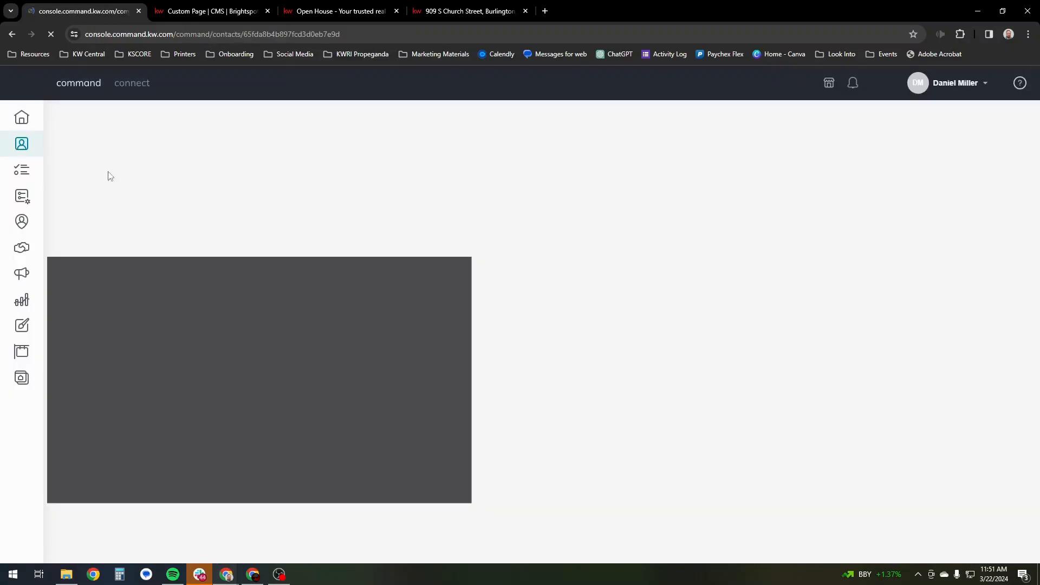